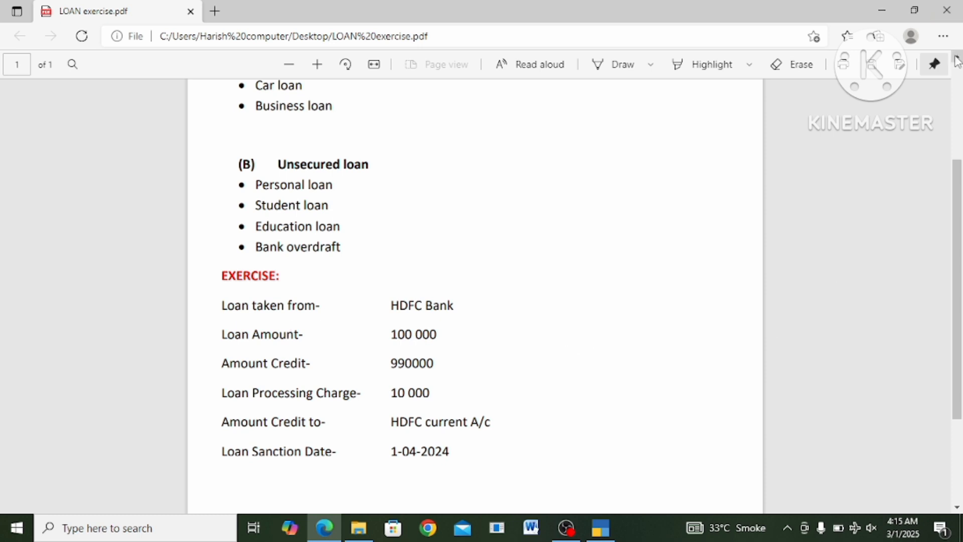
# Draw pen tick marks beside the Secured loan and Unsecured loan headings in the PDF
pyautogui.scroll(4, 958, 60)
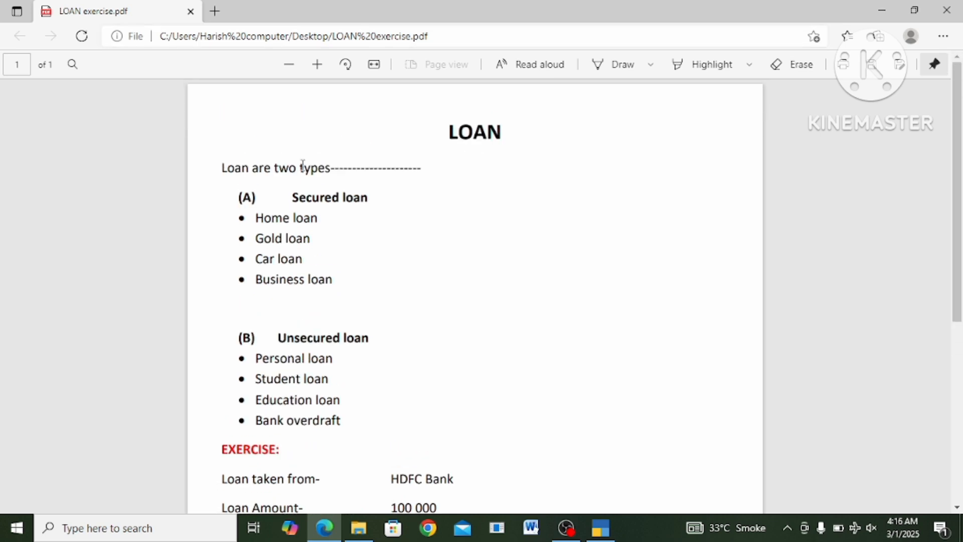
pyautogui.click(623, 68)
pyautogui.moveTo(211, 211); pyautogui.dragTo(270, 189)
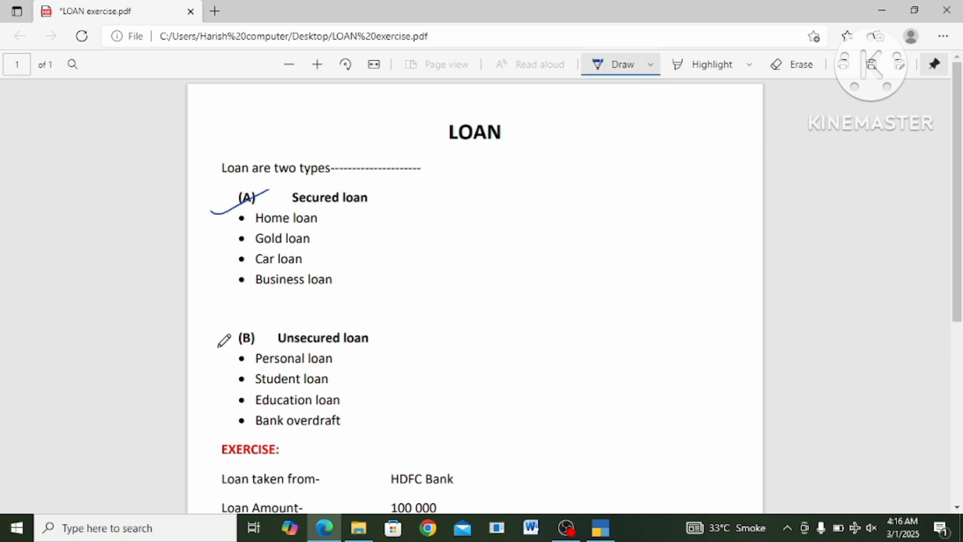
pyautogui.moveTo(218, 346)
pyautogui.mouseDown()
pyautogui.moveTo(279, 335)
pyautogui.moveTo(307, 317)
pyautogui.mouseUp()
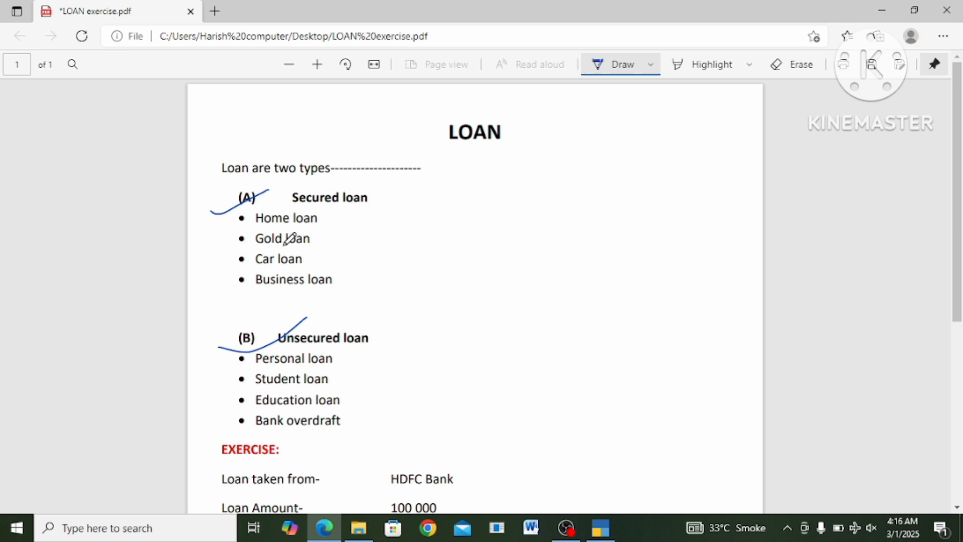
# Mark each listed loan type under both headings with pen strokes, from Home loan to Bank overdraft
pyautogui.moveTo(234, 220)
pyautogui.mouseDown()
pyautogui.moveTo(252, 221)
pyautogui.moveTo(267, 251)
pyautogui.mouseUp()
pyautogui.moveTo(231, 287); pyautogui.dragTo(269, 268)
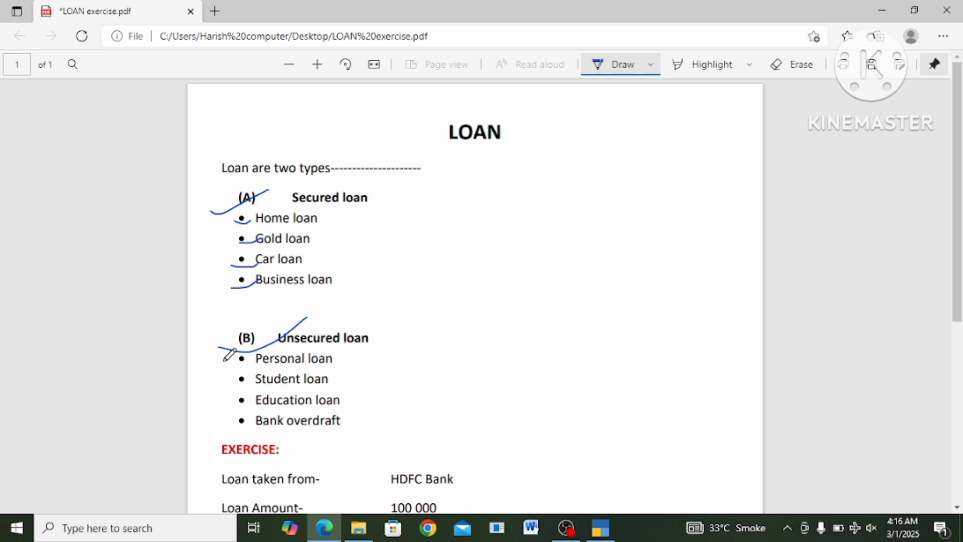
pyautogui.moveTo(224, 360); pyautogui.dragTo(264, 349)
pyautogui.moveTo(235, 388)
pyautogui.mouseDown()
pyautogui.moveTo(262, 380)
pyautogui.moveTo(263, 395)
pyautogui.mouseUp()
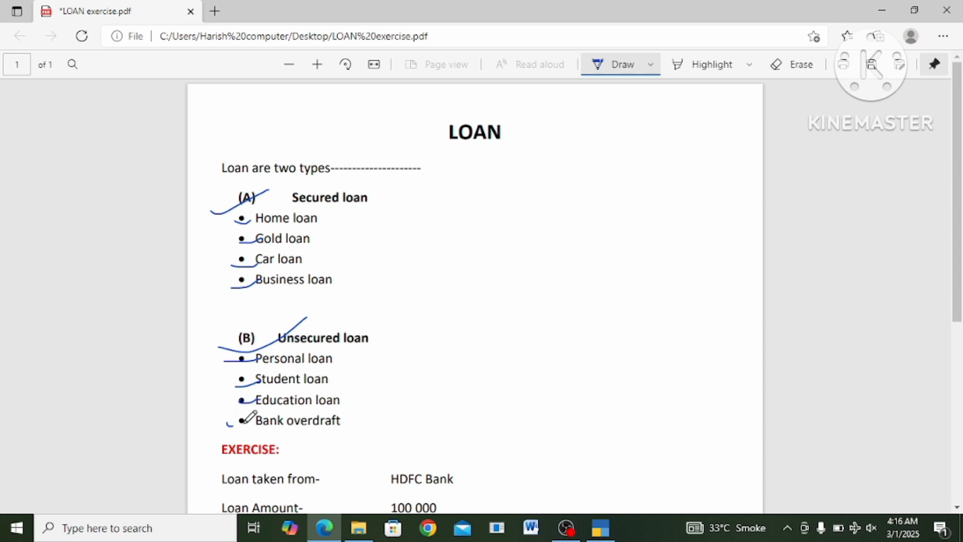
pyautogui.moveTo(226, 426); pyautogui.dragTo(269, 409)
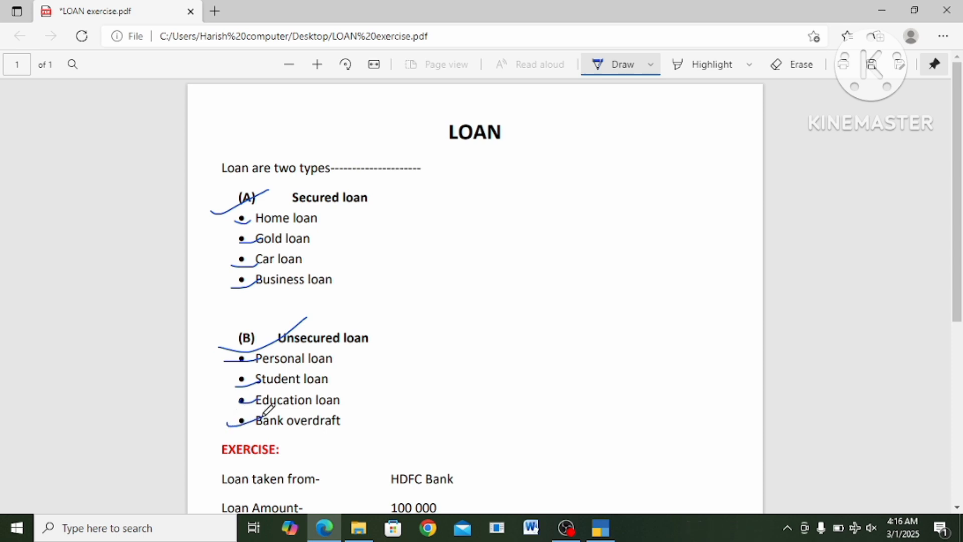
# In the exercise, tick HDFC Bank, Loan Amount and the Amount Credit line, and handwrite an extra 0 after 100 000
pyautogui.click(956, 508)
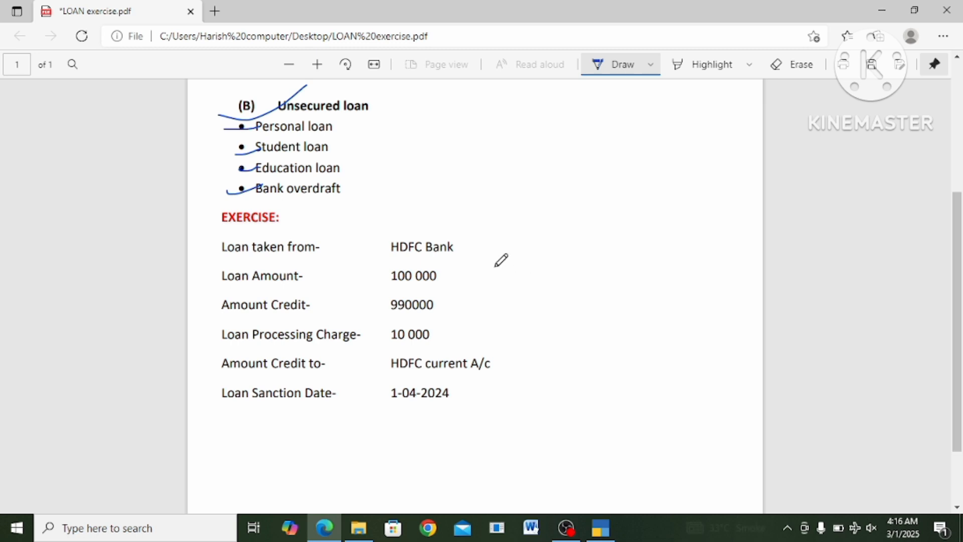
pyautogui.moveTo(457, 248); pyautogui.dragTo(498, 236)
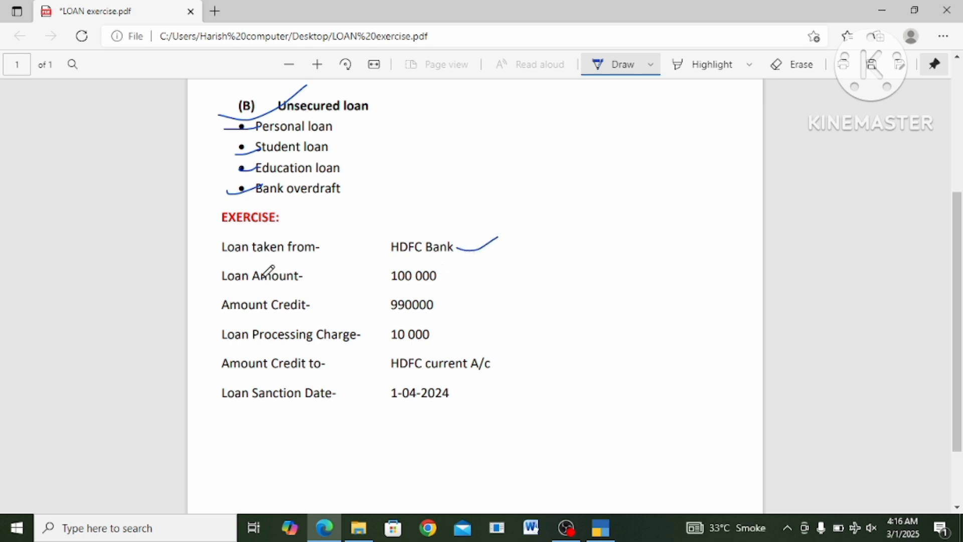
pyautogui.moveTo(442, 275)
pyautogui.mouseDown()
pyautogui.moveTo(443, 283)
pyautogui.moveTo(448, 273)
pyautogui.mouseUp()
pyautogui.moveTo(194, 285); pyautogui.dragTo(259, 254)
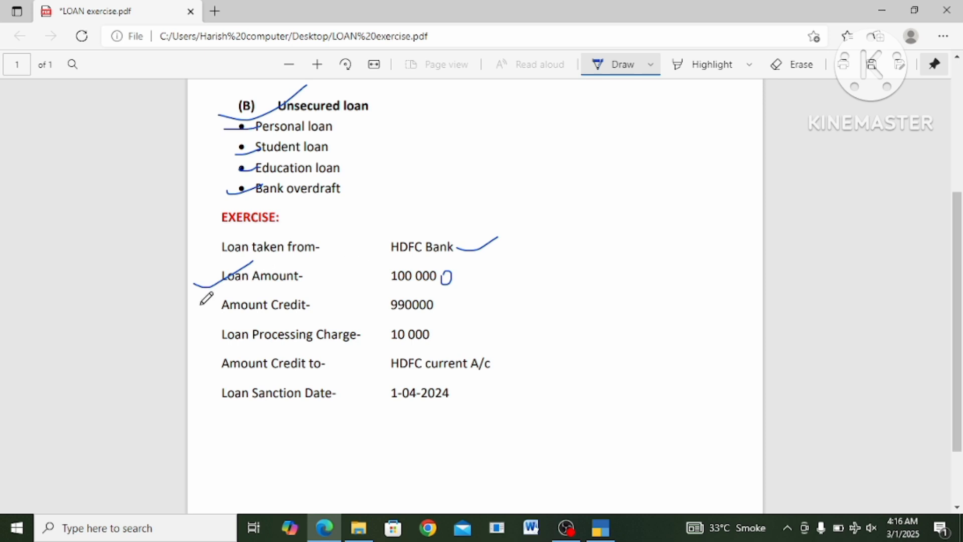
pyautogui.moveTo(199, 305)
pyautogui.mouseDown()
pyautogui.moveTo(213, 309)
pyautogui.moveTo(254, 289)
pyautogui.mouseUp()
pyautogui.moveTo(439, 307); pyautogui.dragTo(472, 302)
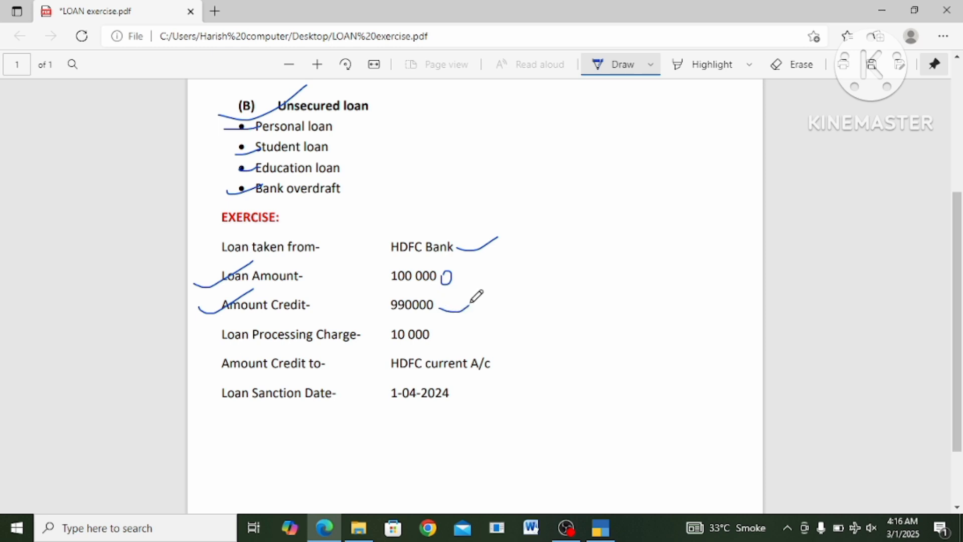
# Mark the Loan Processing Charge, Amount Credit to and Loan Sanction Date lines, and bracket the exercise's value column
pyautogui.moveTo(200, 336); pyautogui.dragTo(254, 333)
pyautogui.moveTo(206, 371); pyautogui.dragTo(242, 368)
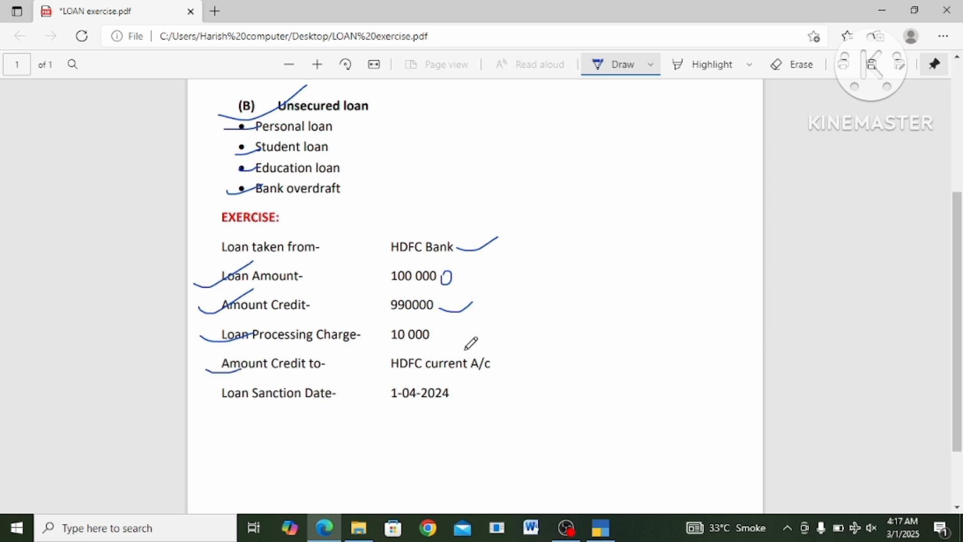
pyautogui.moveTo(486, 367)
pyautogui.mouseDown()
pyautogui.moveTo(511, 379)
pyautogui.moveTo(543, 357)
pyautogui.mouseUp()
pyautogui.moveTo(210, 398); pyautogui.dragTo(279, 384)
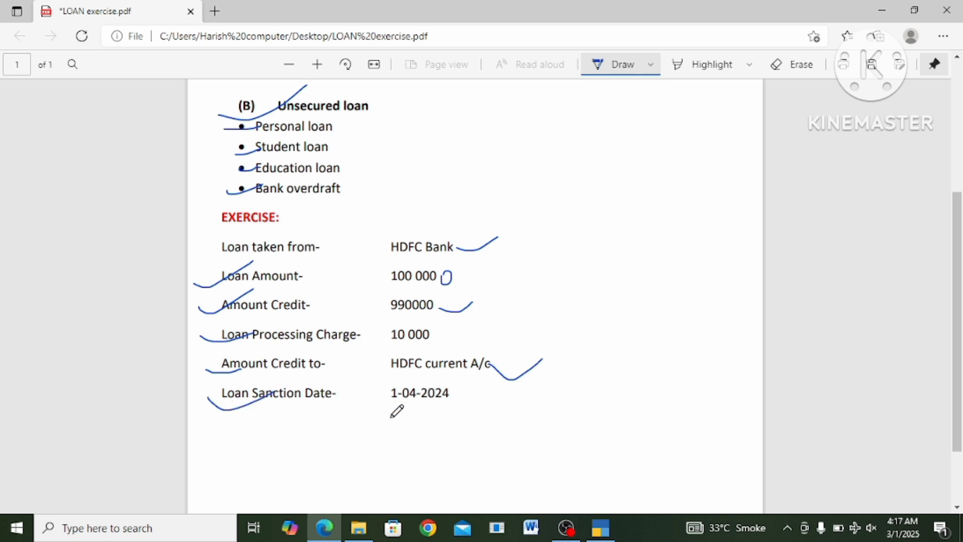
pyautogui.moveTo(375, 425); pyautogui.dragTo(499, 387)
pyautogui.moveTo(429, 220)
pyautogui.mouseDown()
pyautogui.moveTo(461, 224)
pyautogui.moveTo(515, 357)
pyautogui.moveTo(431, 429)
pyautogui.mouseUp()
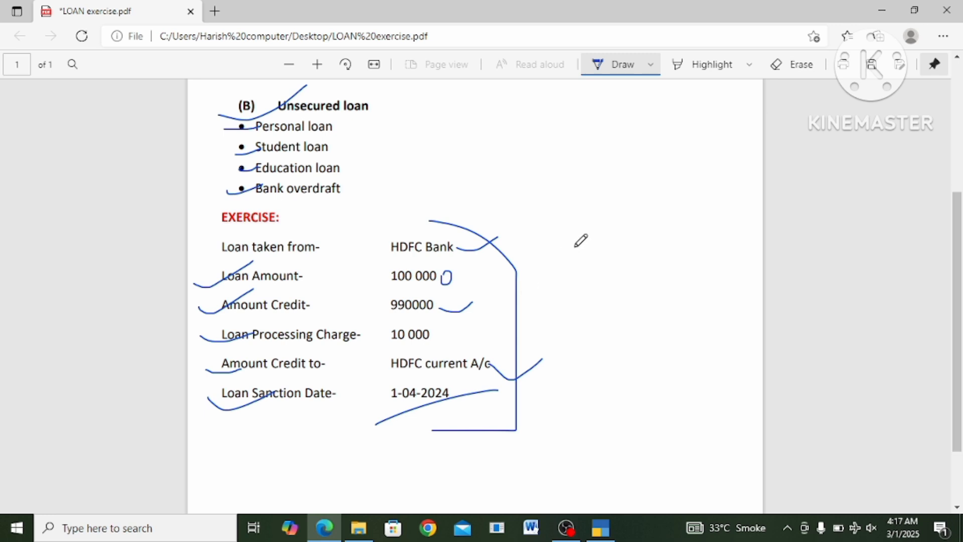
# Switch to TallyPrime and review the group assigned to the HDFC BANK LOAN A/C ledger in Ledger Alteration
pyautogui.click(607, 530)
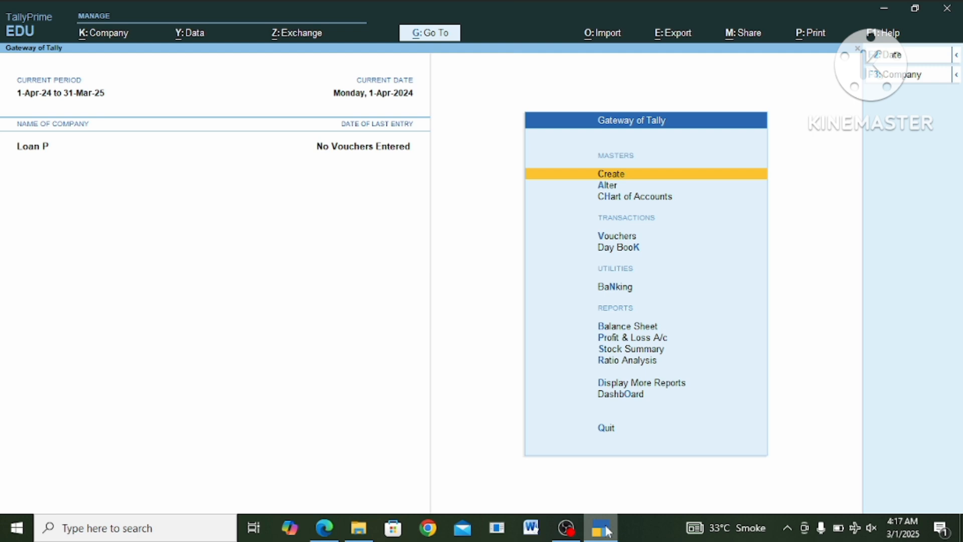
pyautogui.press('Down')
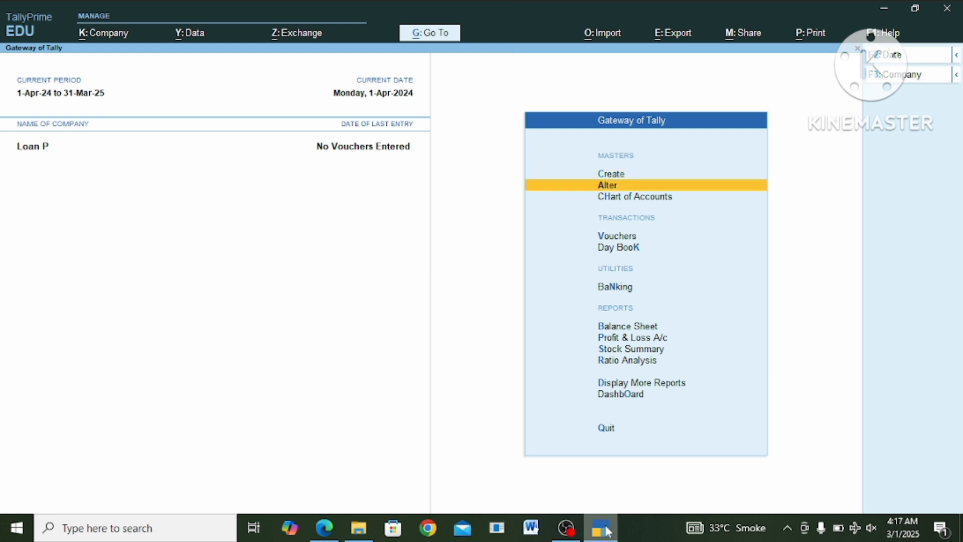
pyautogui.press('Return')
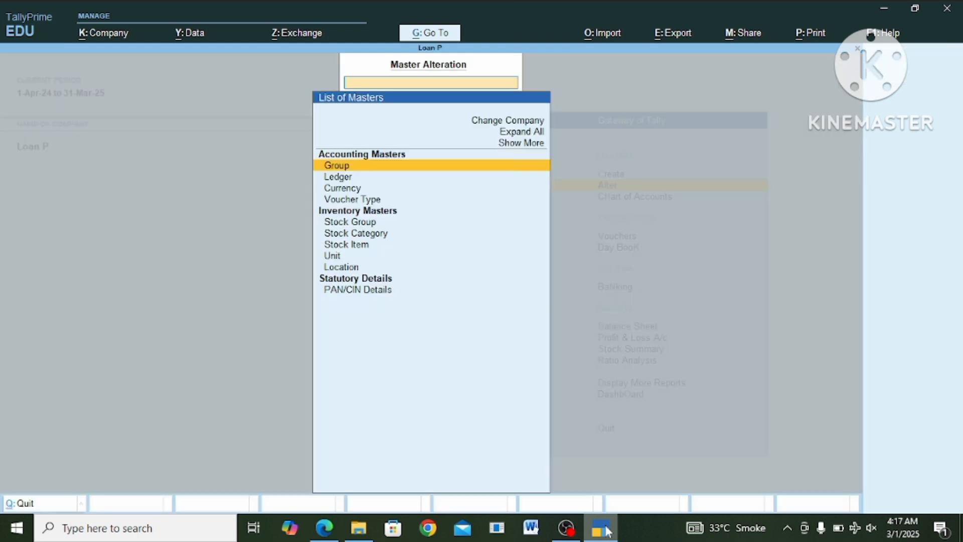
pyautogui.press('Down')
pyautogui.press('Return')
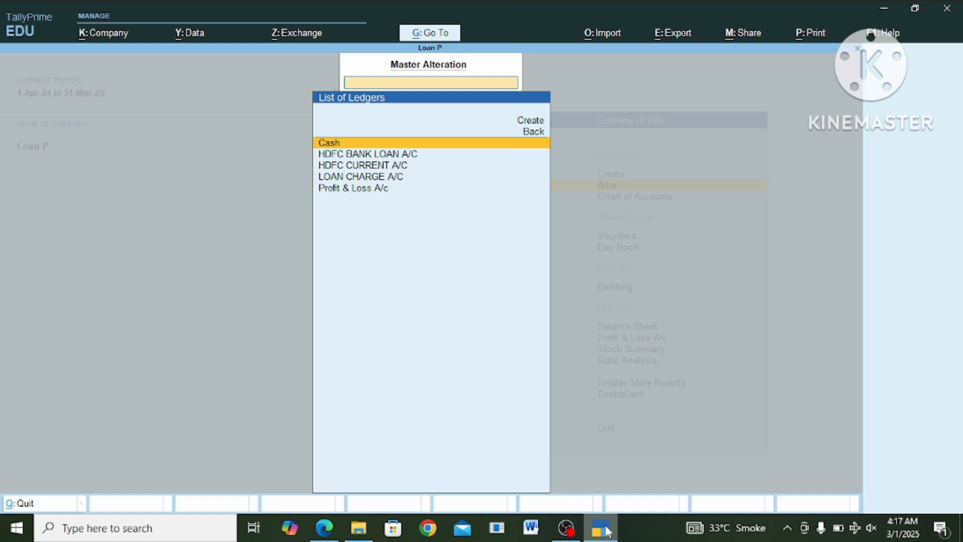
pyautogui.press('Down')
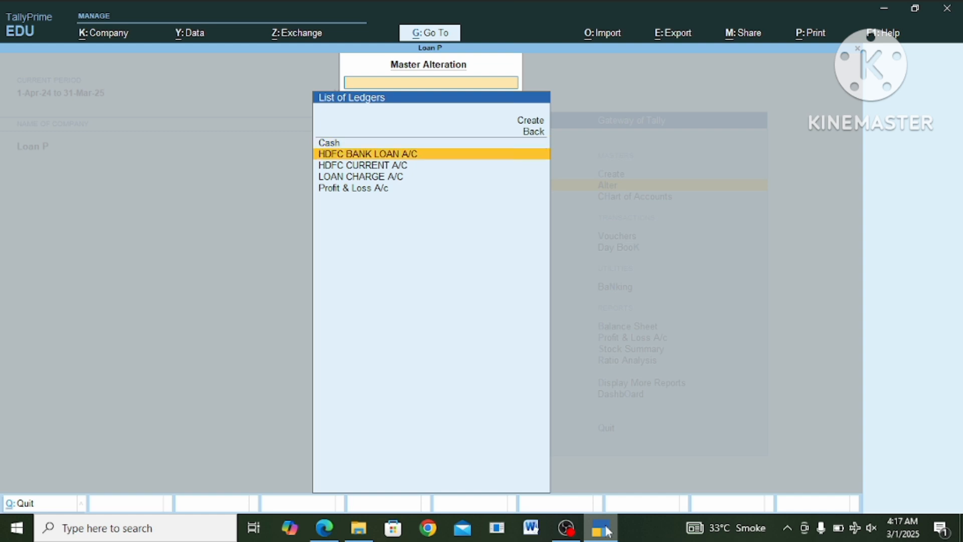
pyautogui.press('Return')
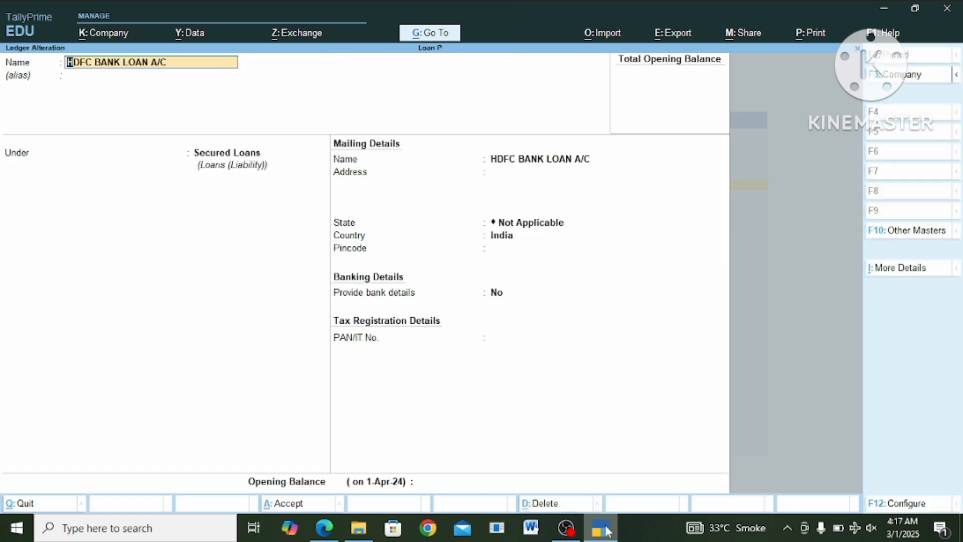
pyautogui.press('Return')
pyautogui.press('Return')
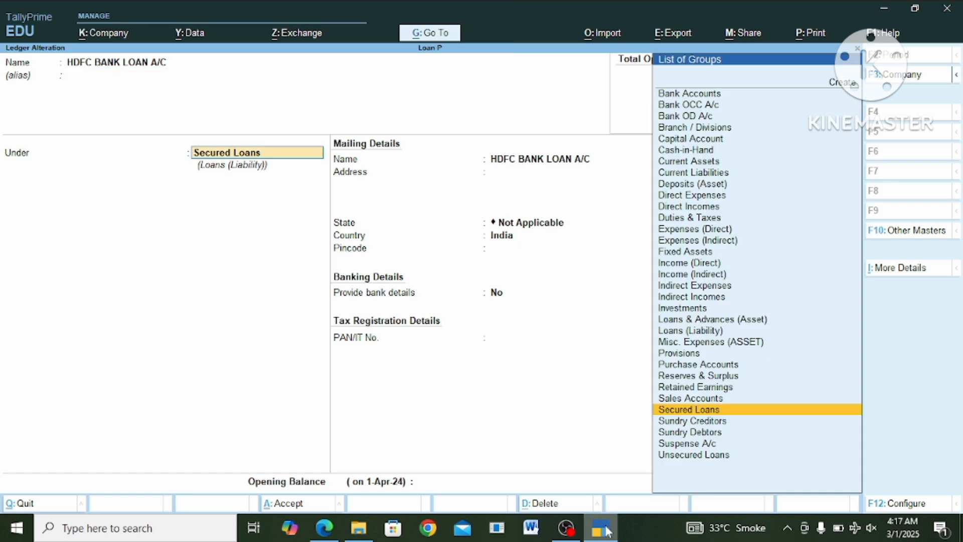
pyautogui.hotkey('ctrl', 'a')
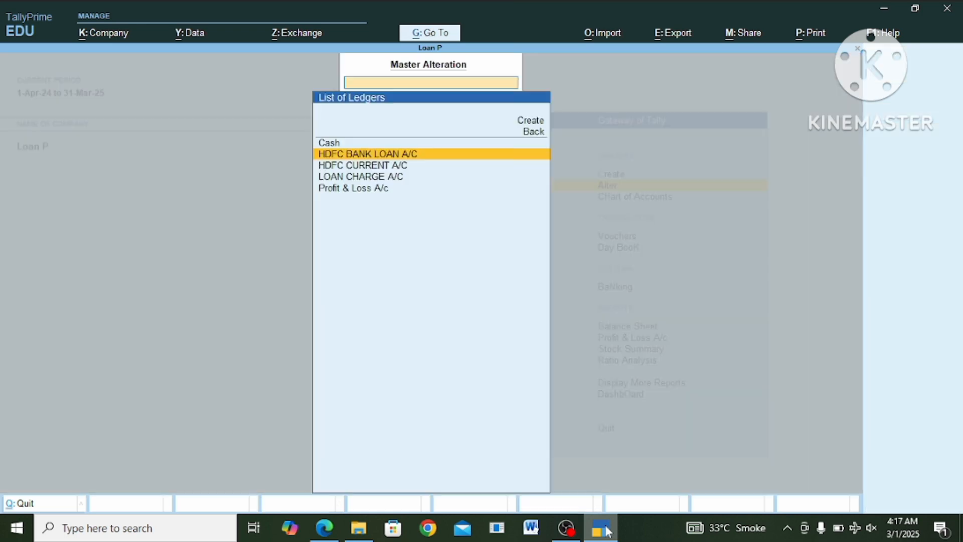
# Review the group and bank details of the HDFC CURRENT A/C ledger, and return to the ledger list
pyautogui.press('Down')
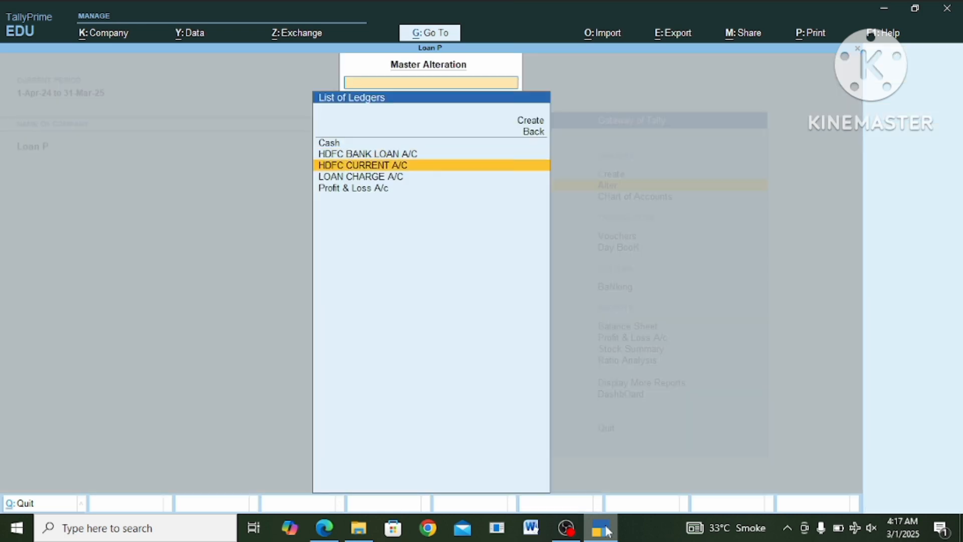
pyautogui.press('Return')
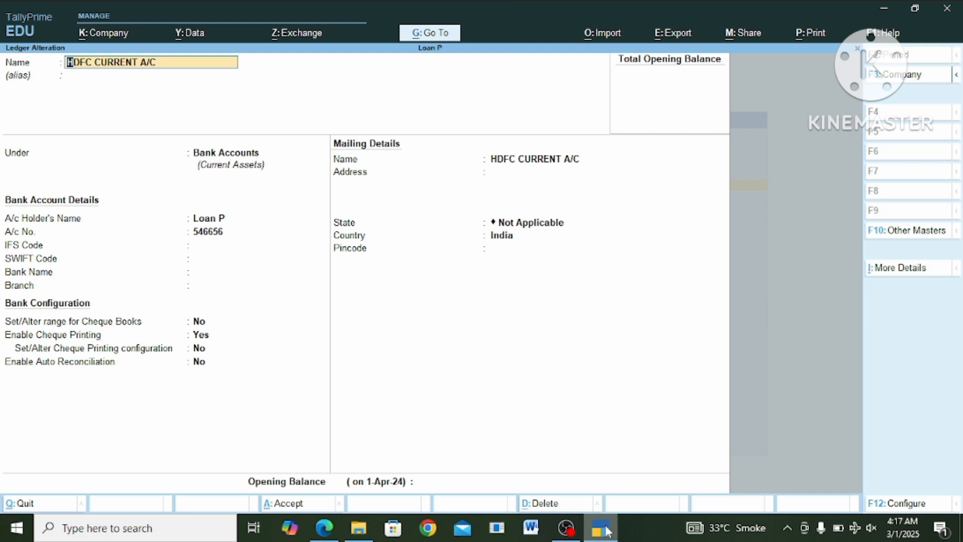
pyautogui.moveTo(606, 527); pyautogui.dragTo(344, 332)
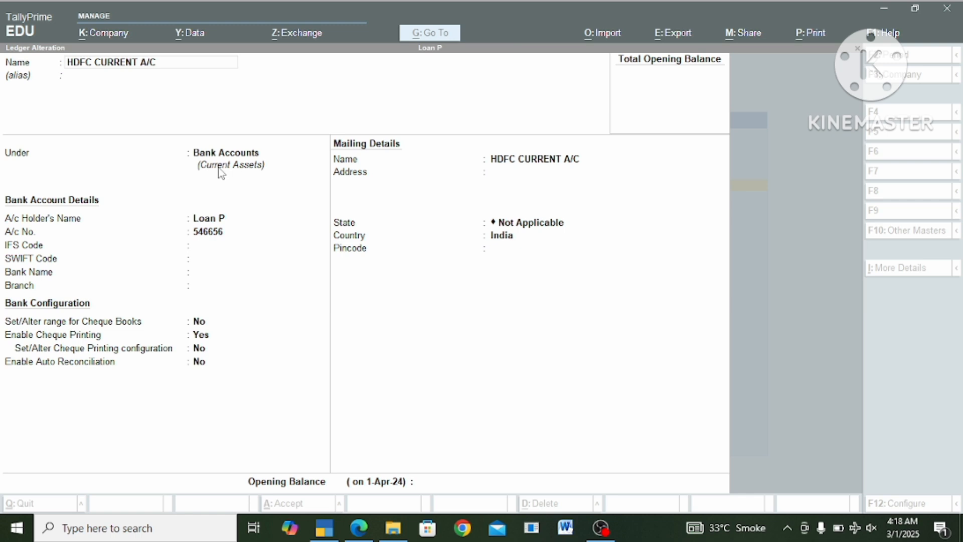
pyautogui.click(251, 217)
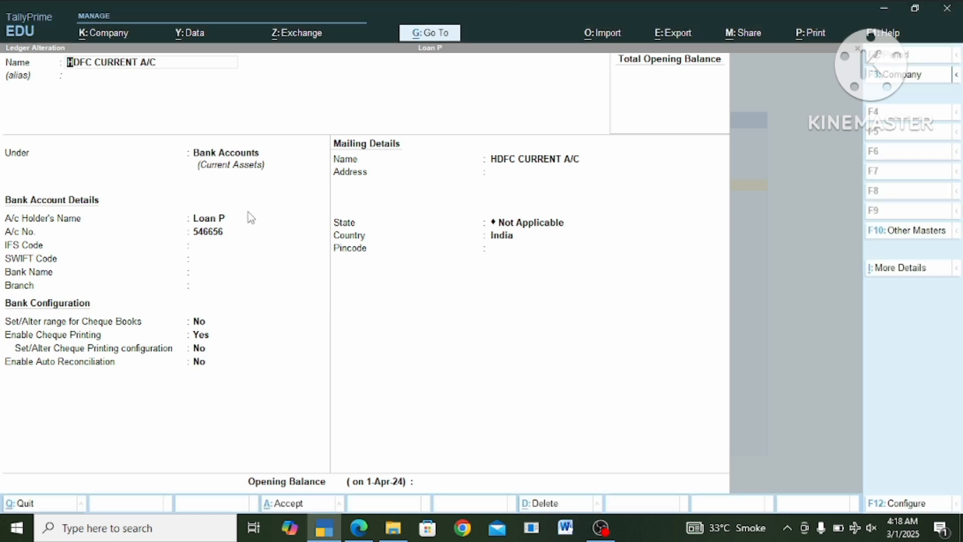
pyautogui.press('Escape')
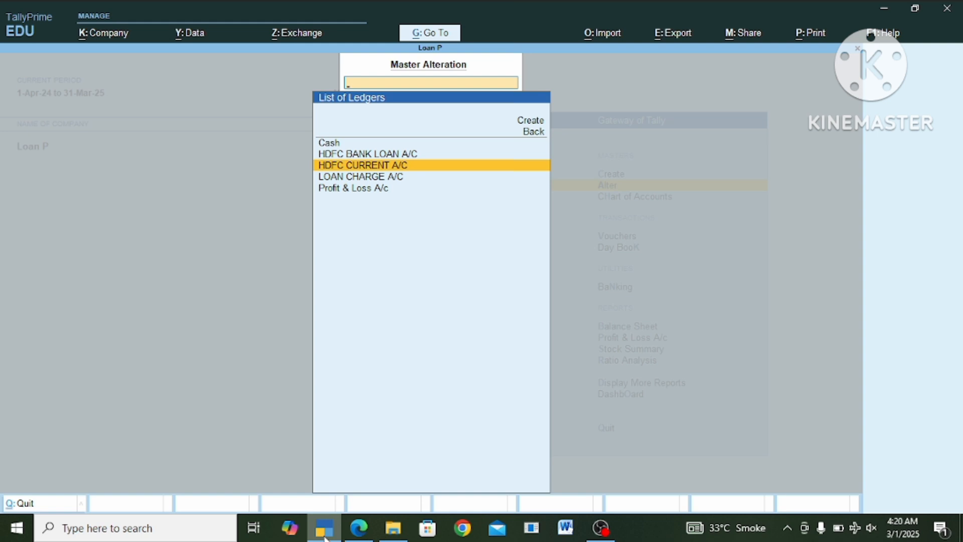
# Review the group assigned to the LOAN CHARGE A/C ledger, and return to the ledger list
pyautogui.press('Down')
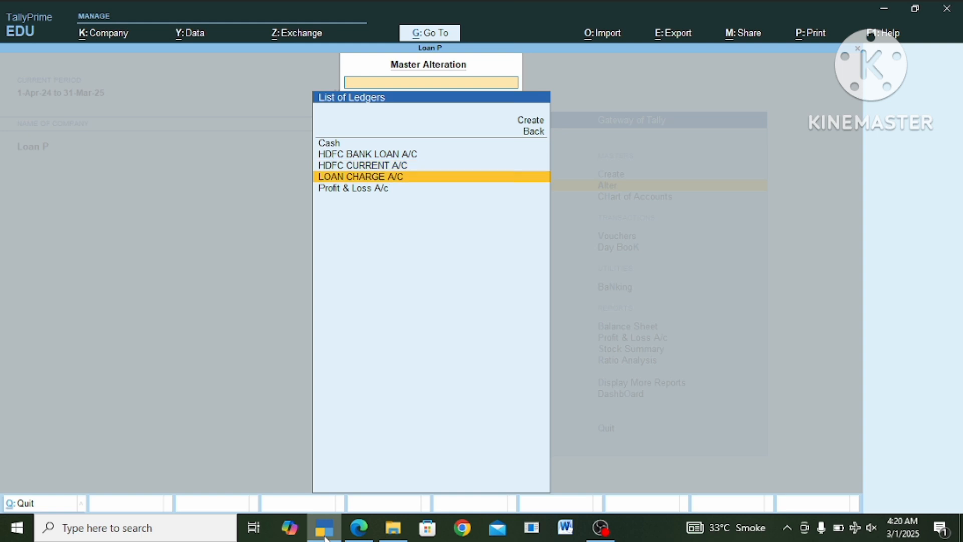
pyautogui.press('Return')
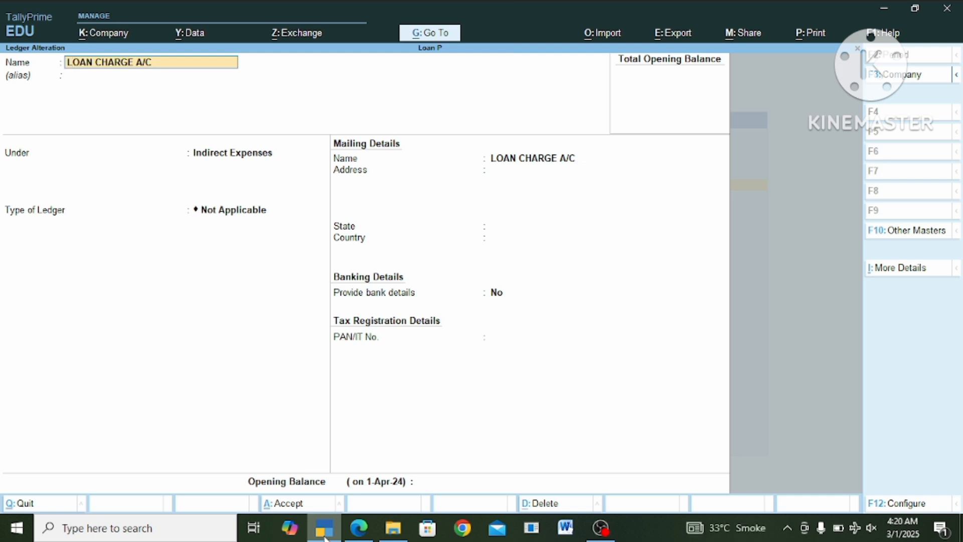
pyautogui.press('ctrl')
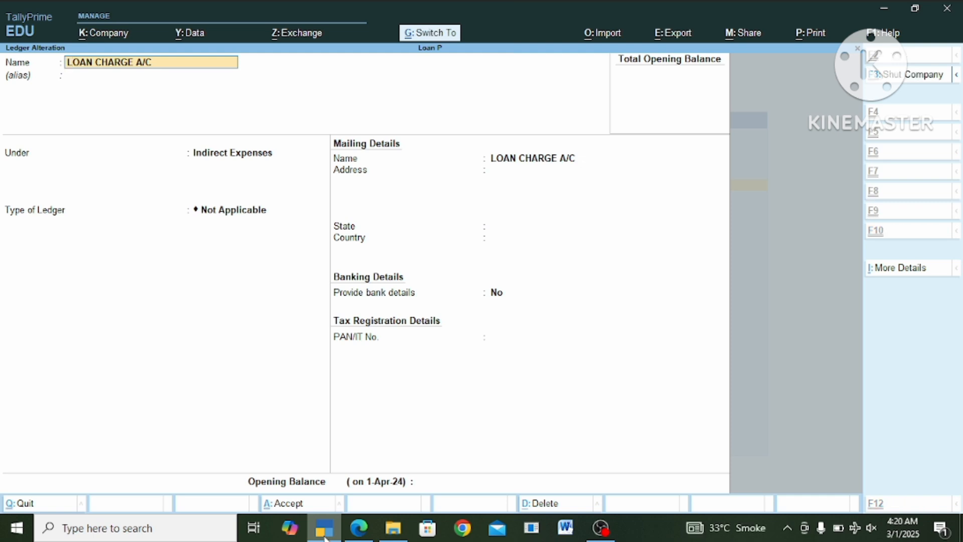
pyautogui.hotkey('ctrl', 'a')
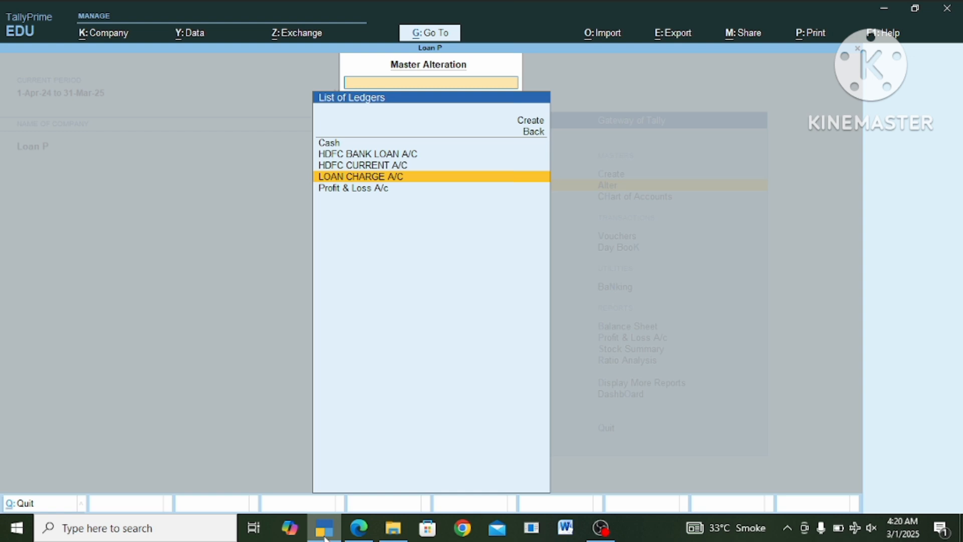
pyautogui.press('Up')
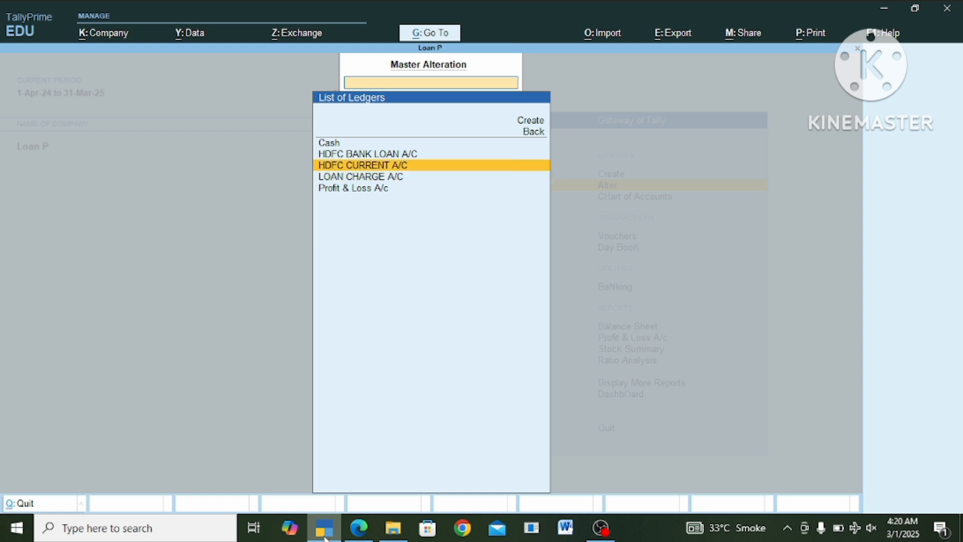
pyautogui.press('Up')
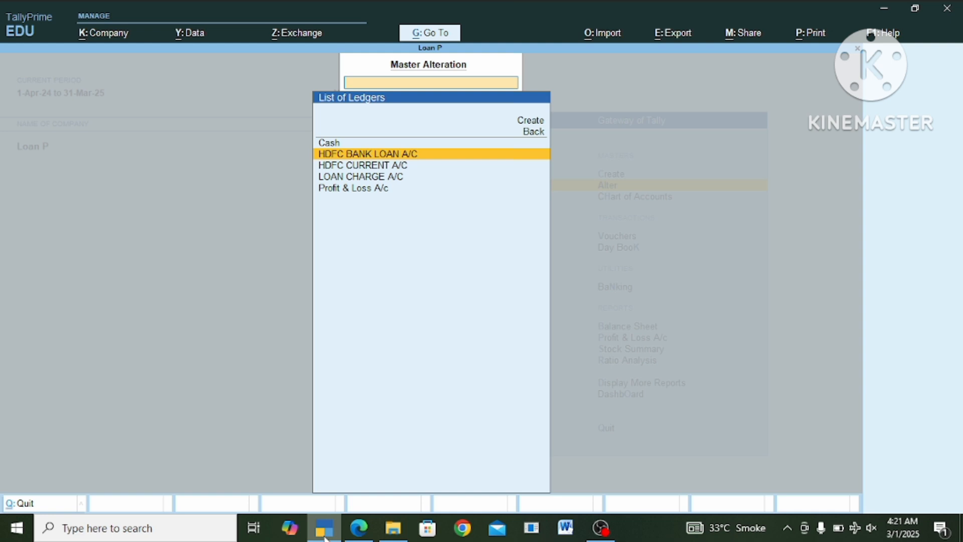
# Leave master alteration and open a new Journal voucher for the Loan P company
pyautogui.press('Escape')
pyautogui.press('Escape')
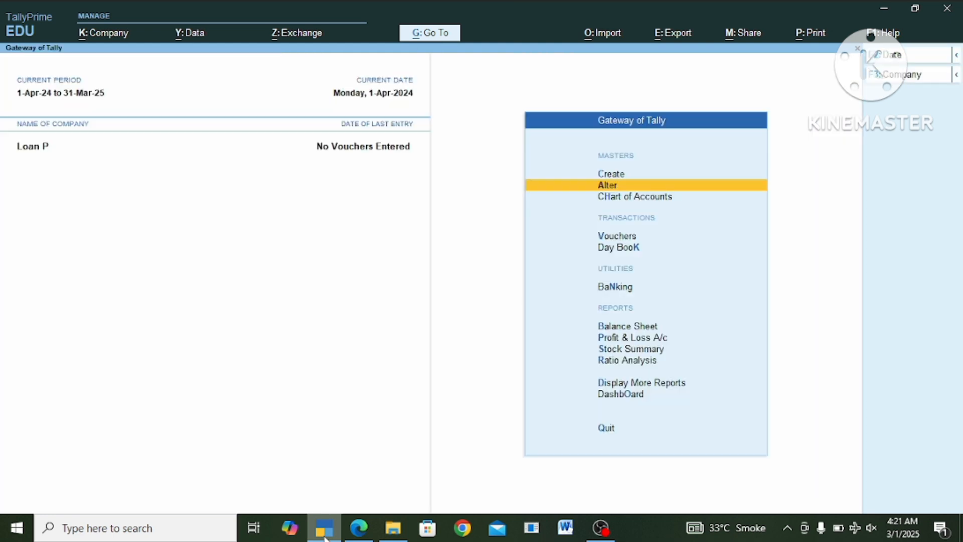
pyautogui.press('Down')
pyautogui.press('Down')
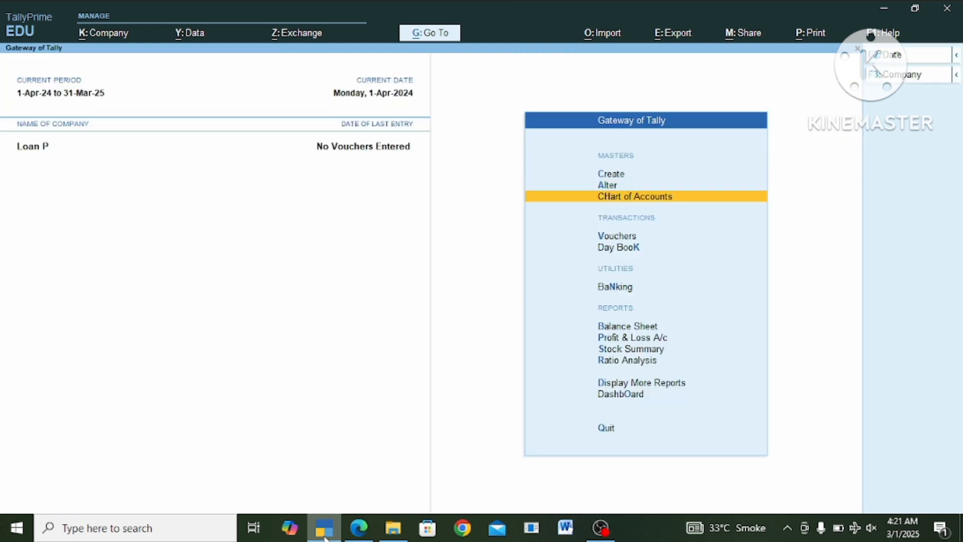
pyautogui.press('Return')
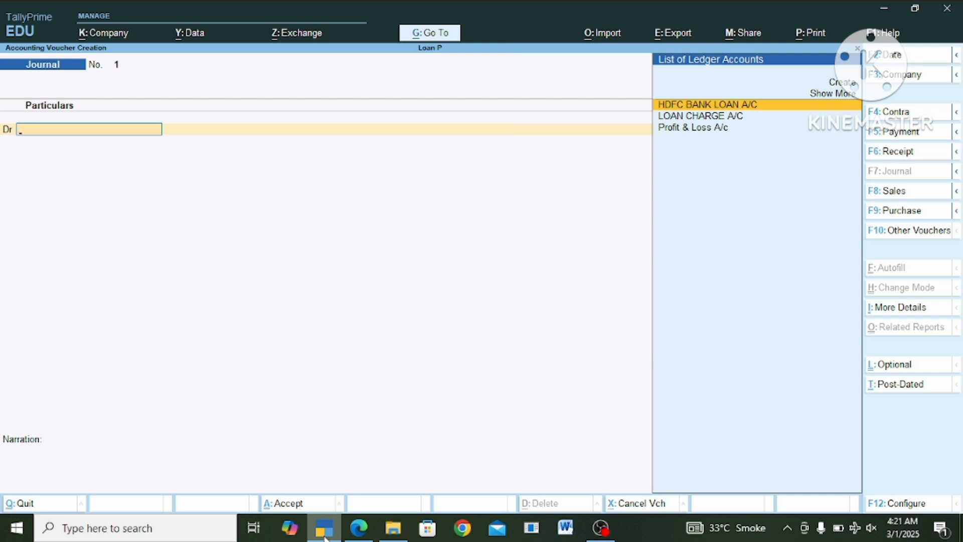
# Show the additional ledgers and debit HDFC CURRENT A/C with 9,90,000 in the Journal voucher
pyautogui.press('Up')
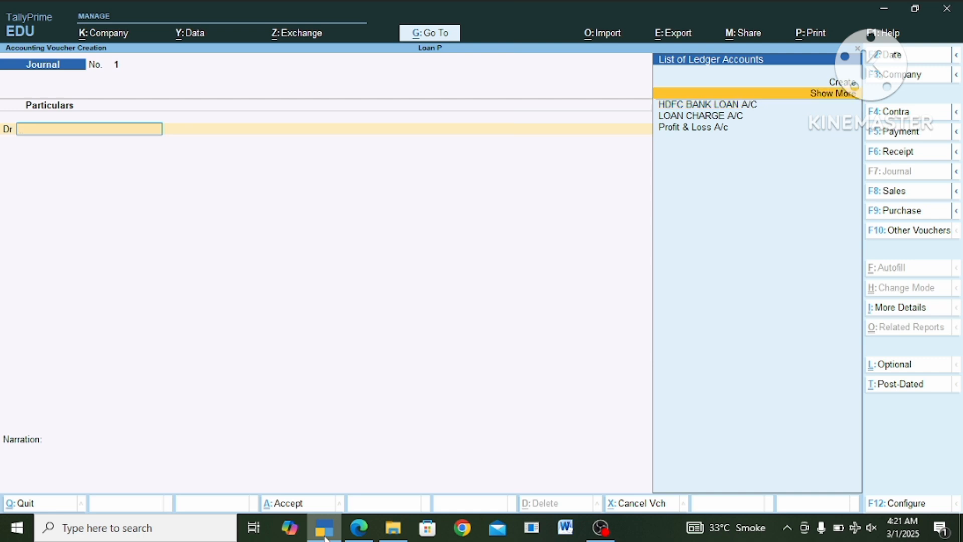
pyautogui.press('Return')
pyautogui.press('Down')
pyautogui.press('Down')
pyautogui.press('Down')
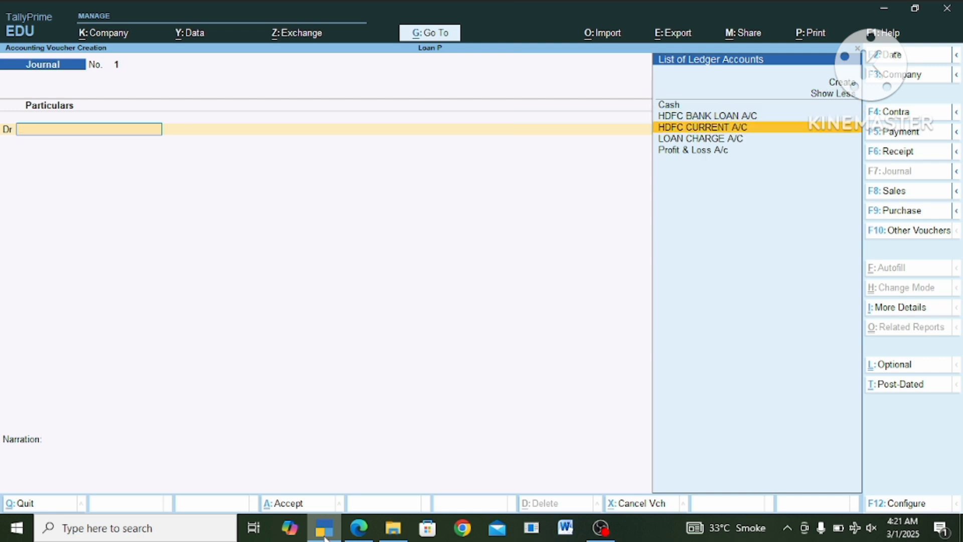
pyautogui.press('Return')
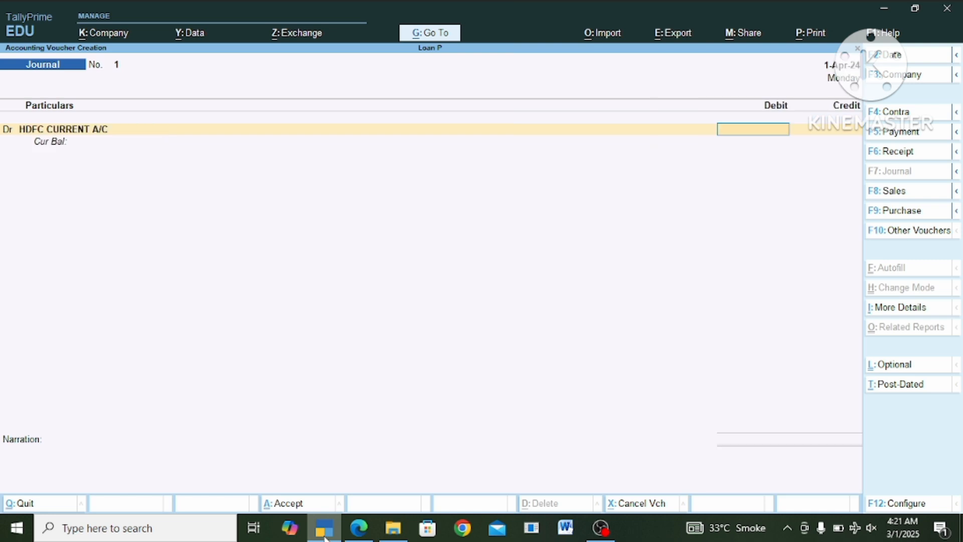
pyautogui.write('990000')
pyautogui.press('Return')
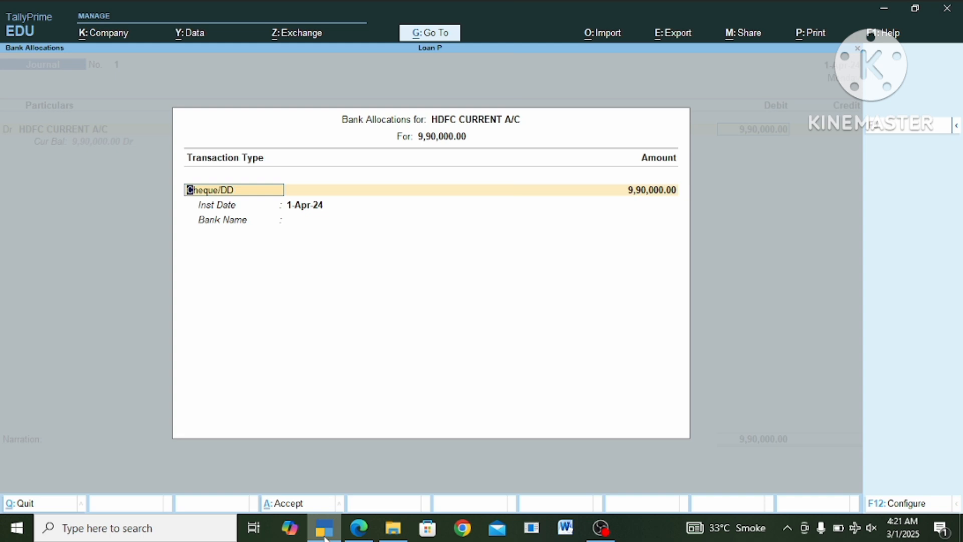
# Accept the HDFC CURRENT A/C bank allocation as Cheque/DD for the full amount, leaving the bank name blank
pyautogui.press('Return')
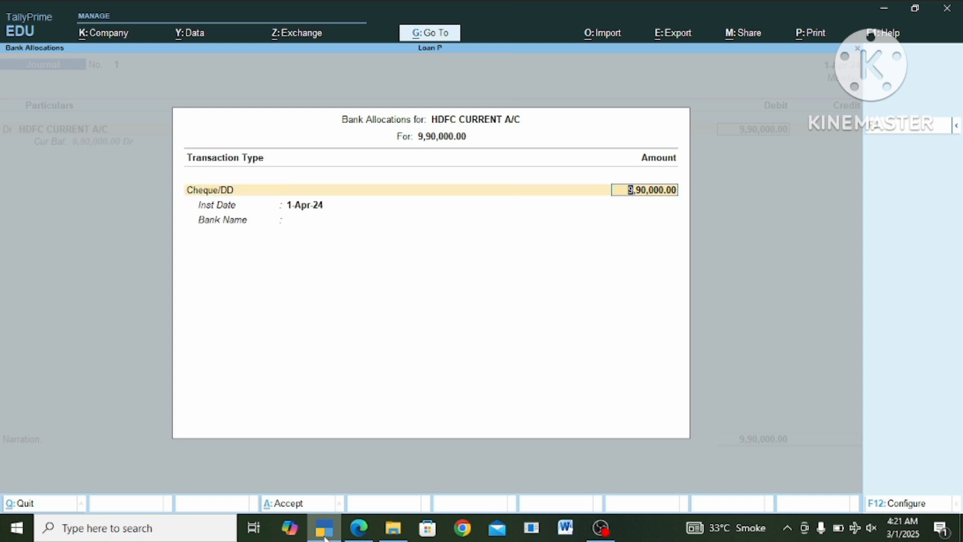
pyautogui.press('Return')
pyautogui.press('Return')
pyautogui.press('Return')
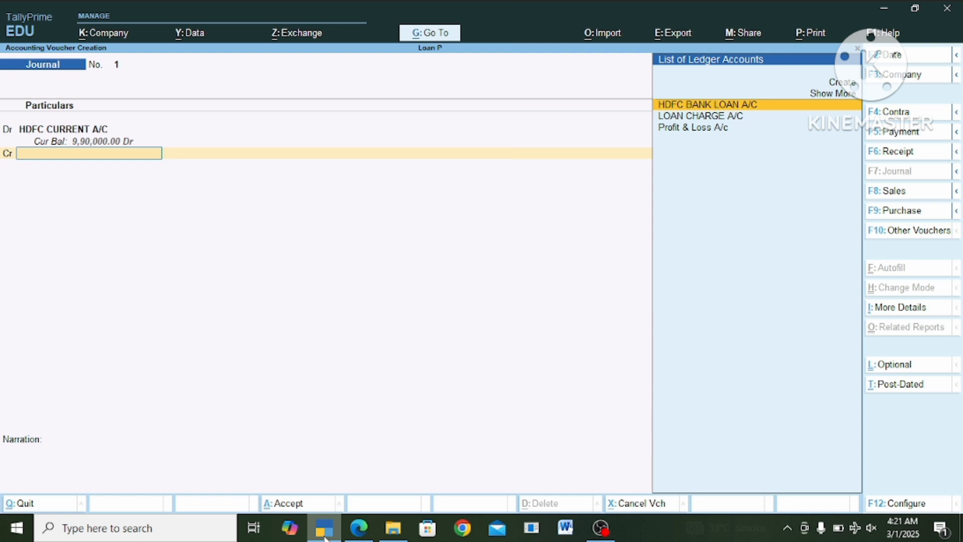
# Credit HDFC BANK LOAN A/C with 10,00,000 in the Journal voucher
pyautogui.press('Return')
pyautogui.write('1000000')
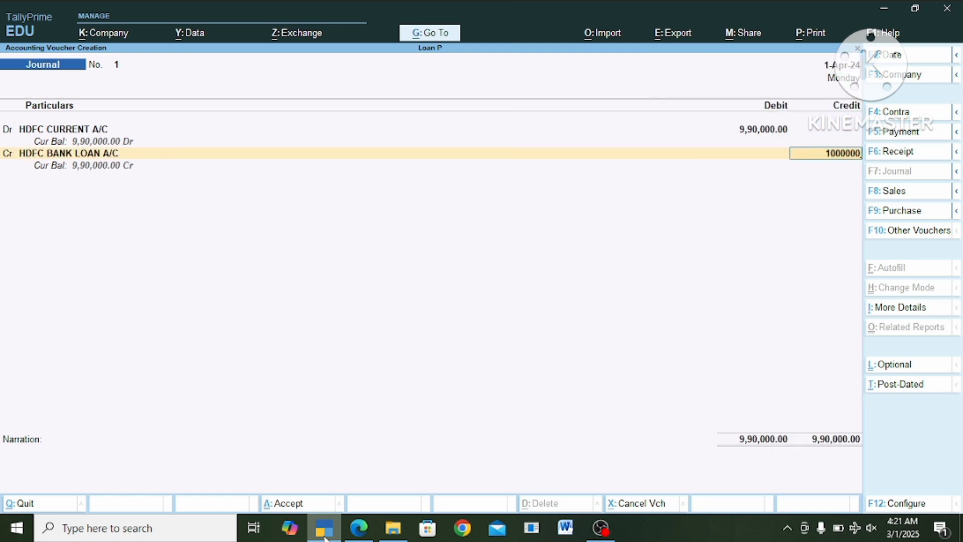
pyautogui.press('Return')
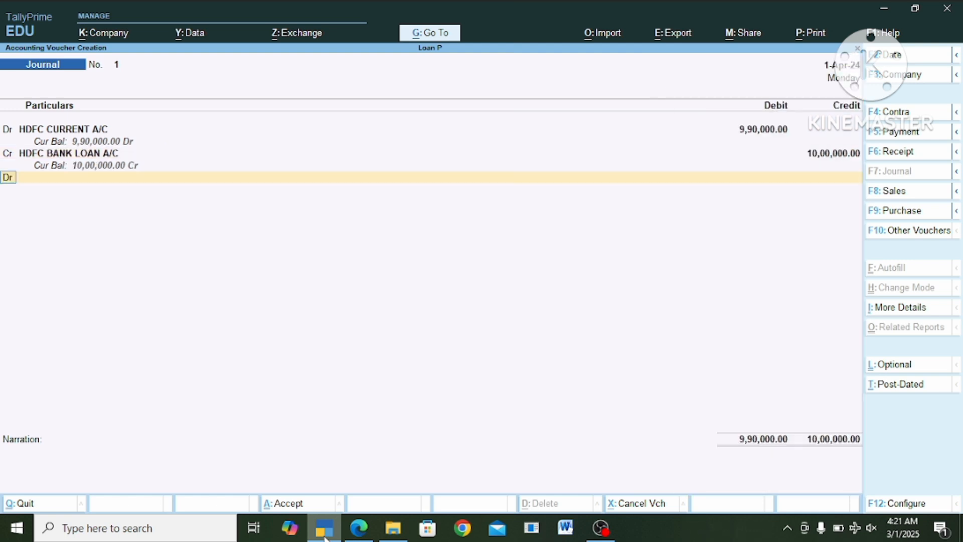
# Debit LOAN CHARGE A/C with the balancing 10,000 and save the Journal voucher
pyautogui.press('Return')
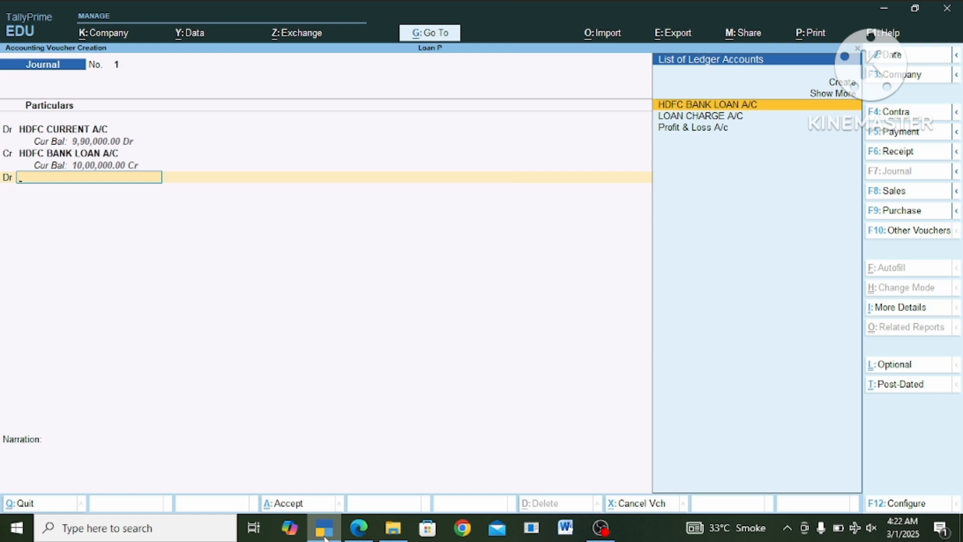
pyautogui.press('Down')
pyautogui.press('Return')
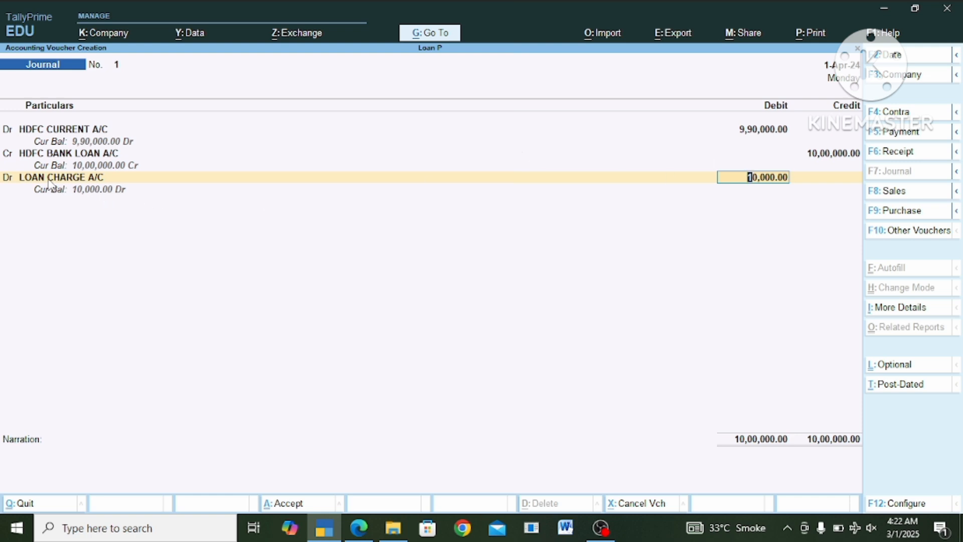
pyautogui.press('ctrl')
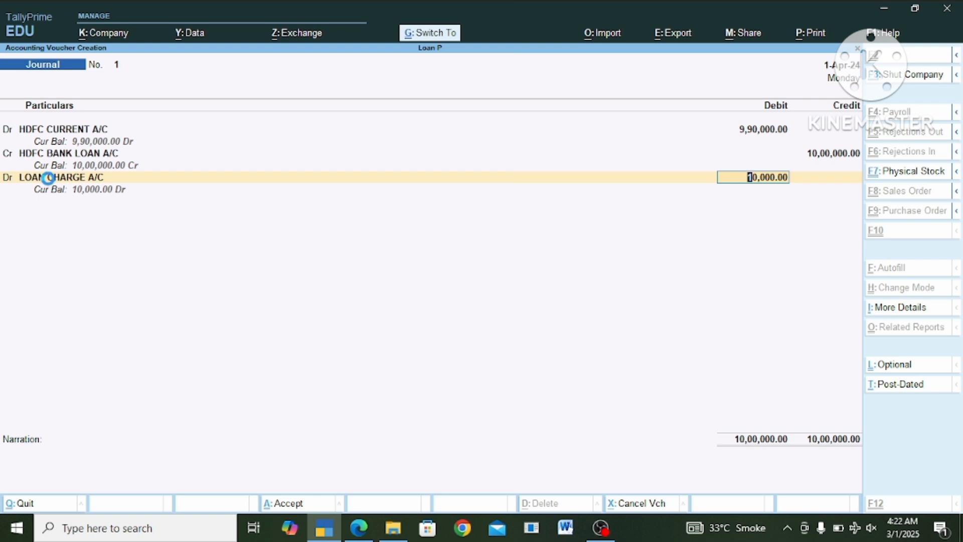
pyautogui.hotkey('ctrl', 'a')
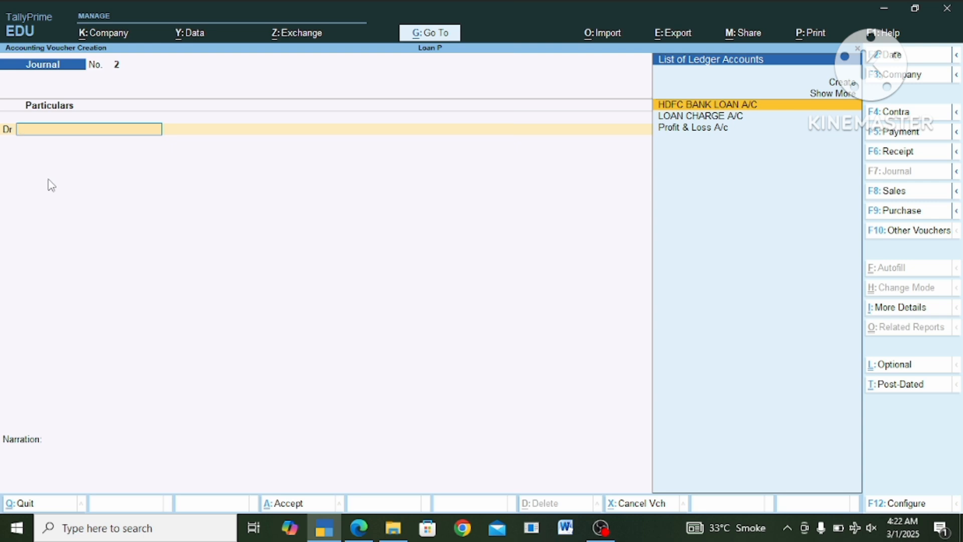
# Switch to a Payment voucher and debit HDFC BANK LOAN A/C with 48,487
pyautogui.click(910, 134)
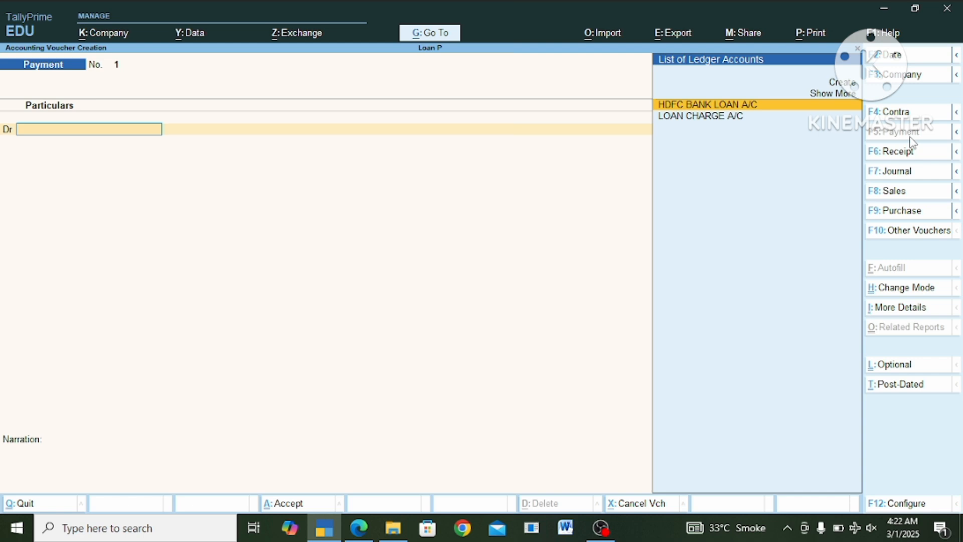
pyautogui.press('Return')
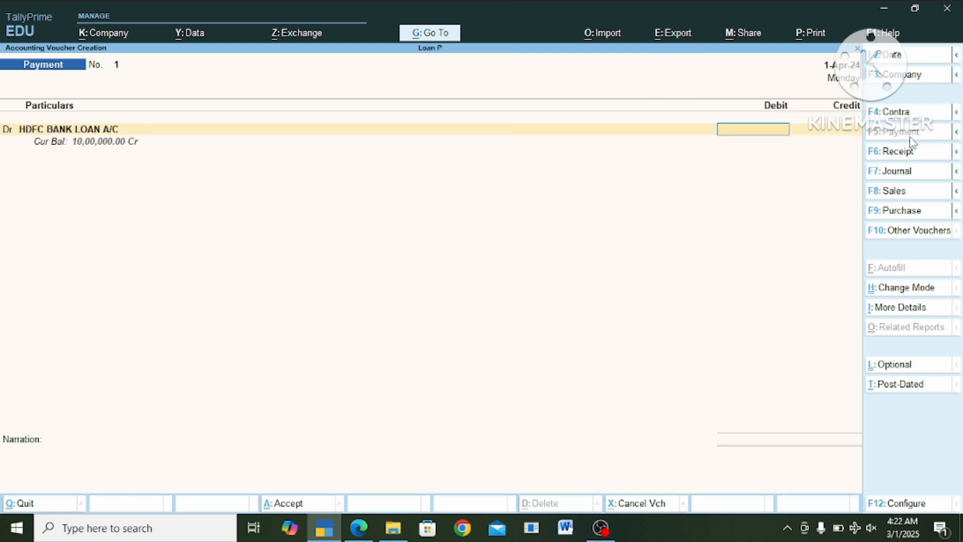
pyautogui.write('48487')
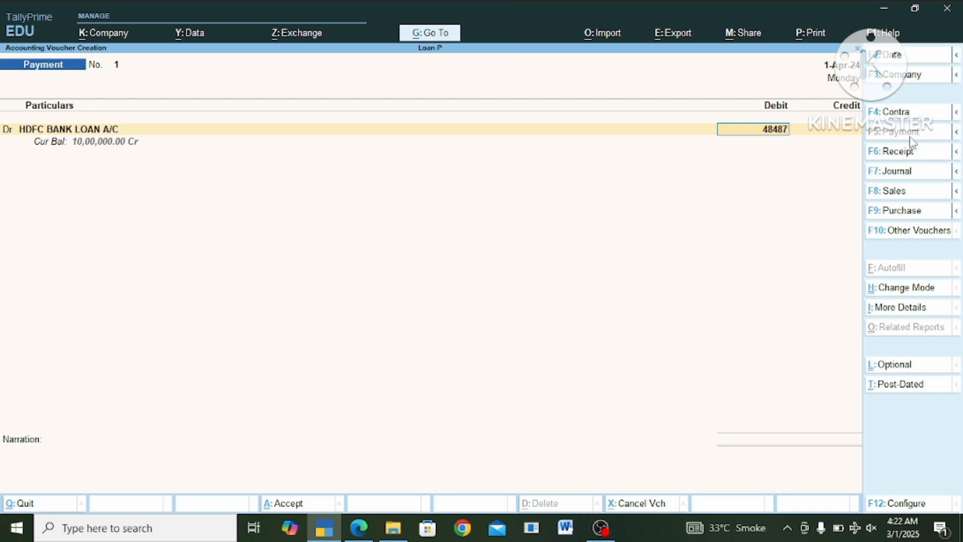
pyautogui.press('Return')
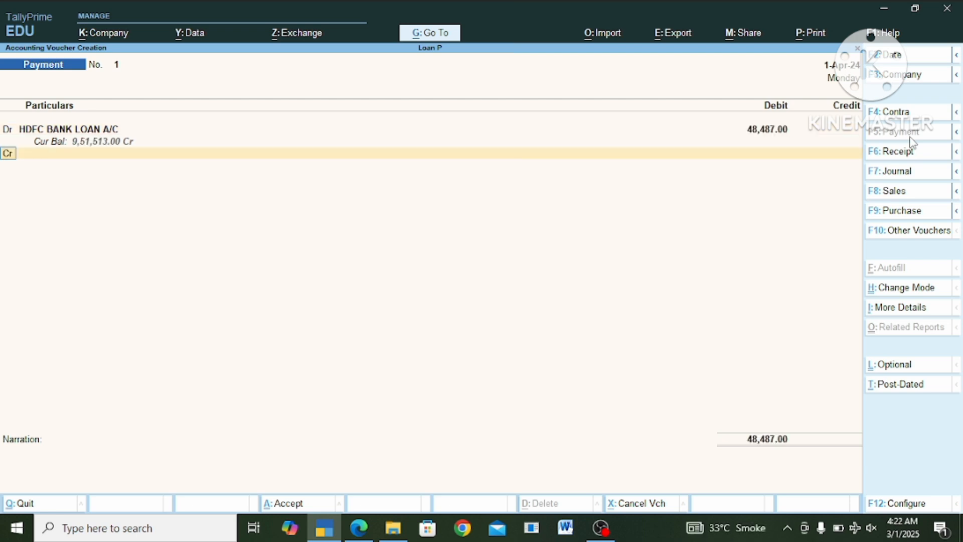
# Credit HDFC CURRENT A/C with 48,487 and save the Payment voucher
pyautogui.press('Return')
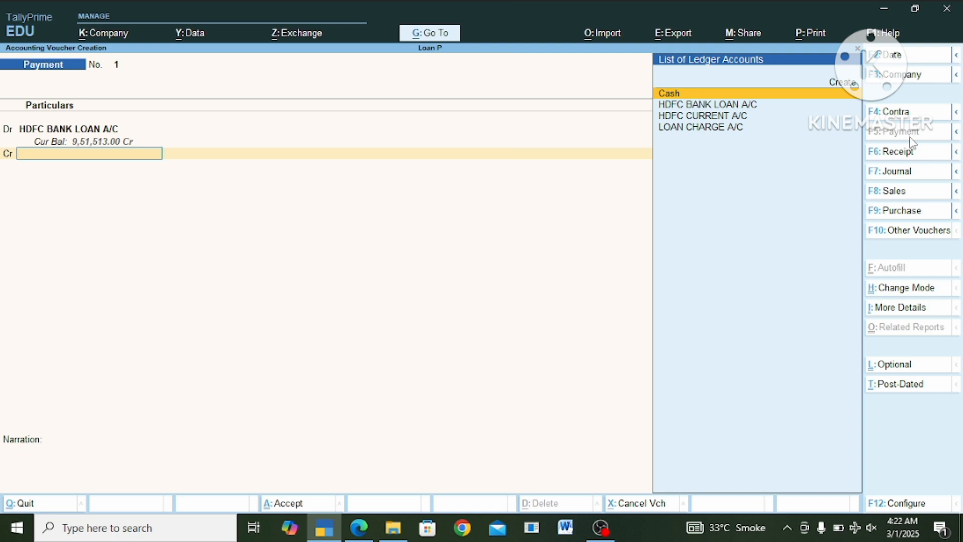
pyautogui.press('Down')
pyautogui.press('Down')
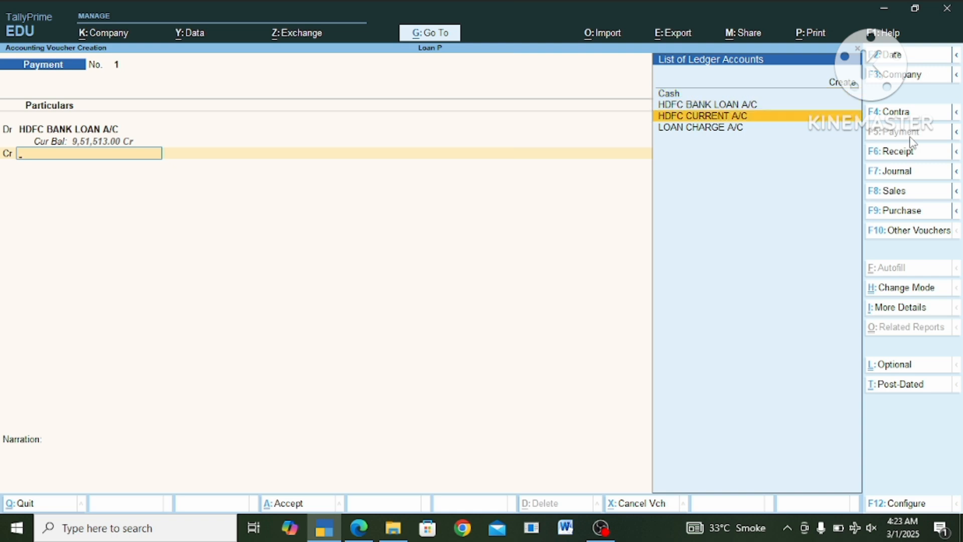
pyautogui.press('Return')
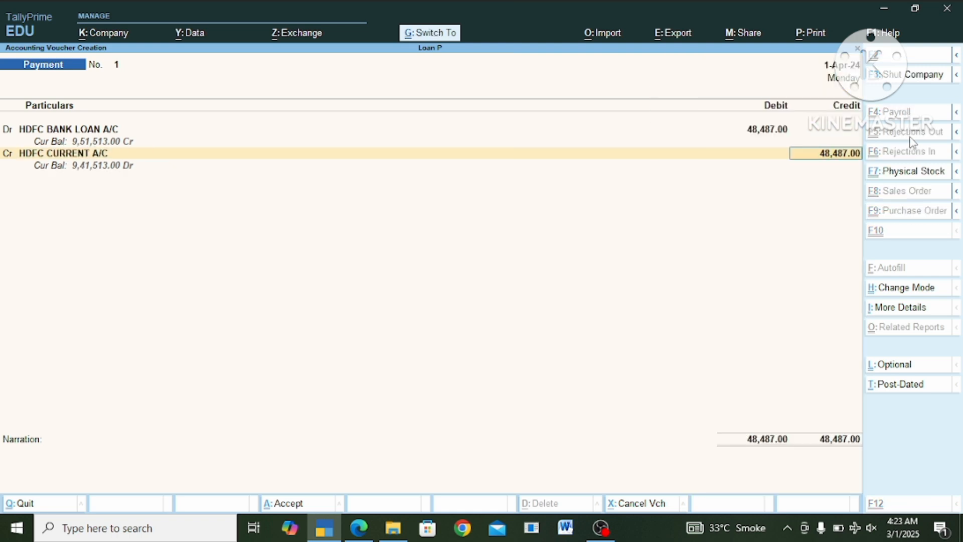
pyautogui.hotkey('ctrl', 'a')
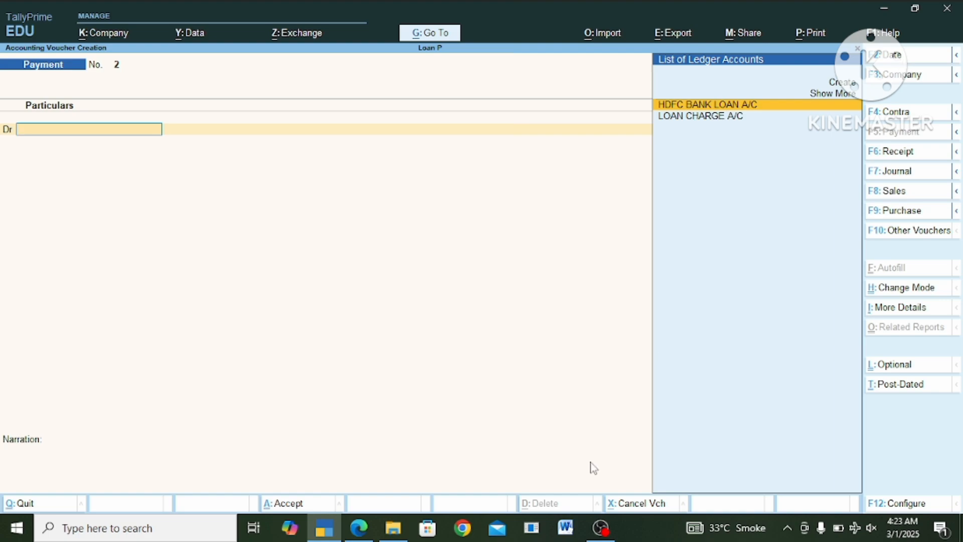